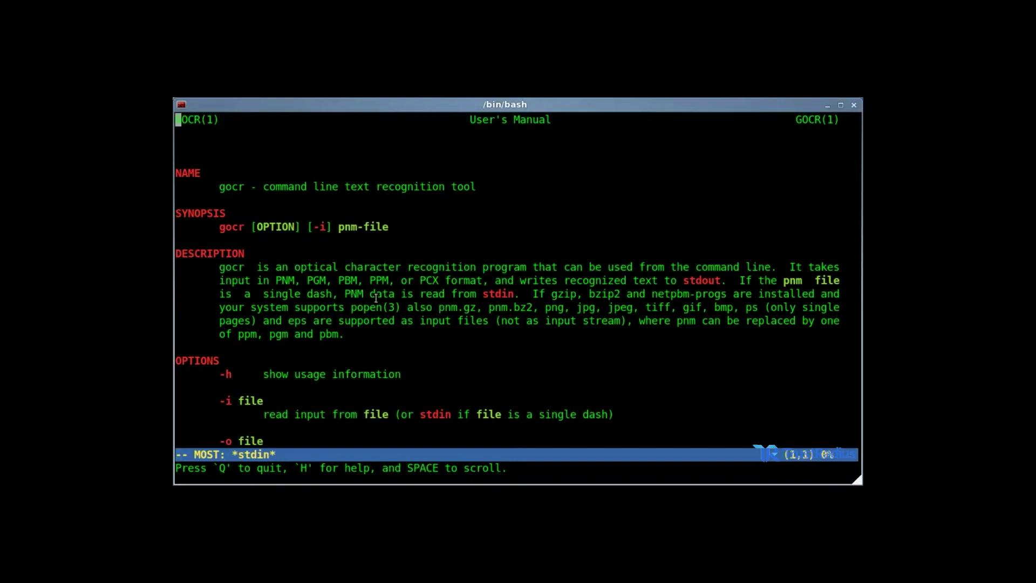
Step: Highlight the PNM, PGM and PBM format names and the extra-format notes in the gocr manual
double_click(282, 280)
double_click(311, 280)
double_click(342, 280)
left_click(467, 284)
left_click_drag(534, 295, 734, 294)
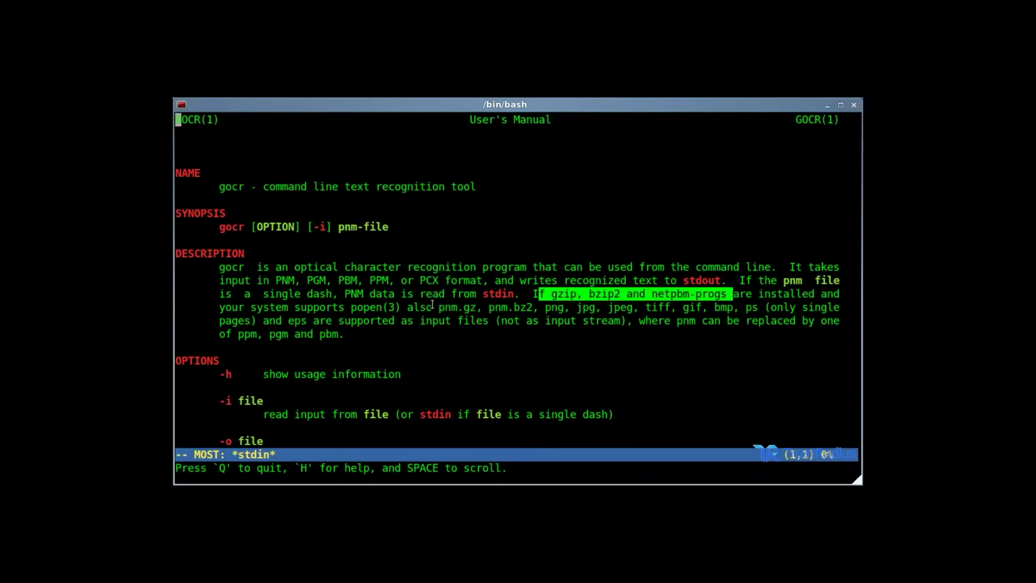
left_click_drag(438, 307, 731, 312)
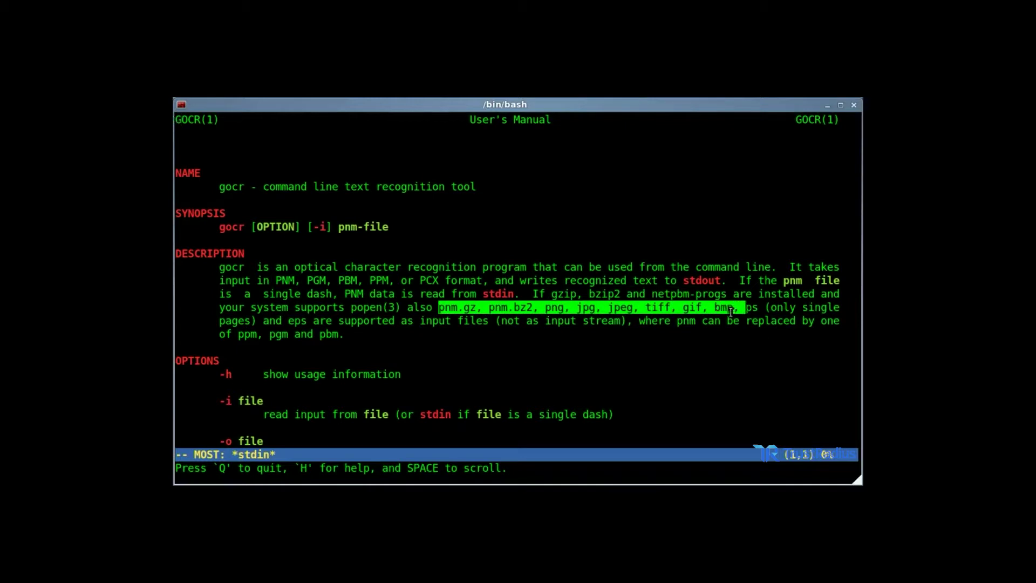
left_click(751, 351)
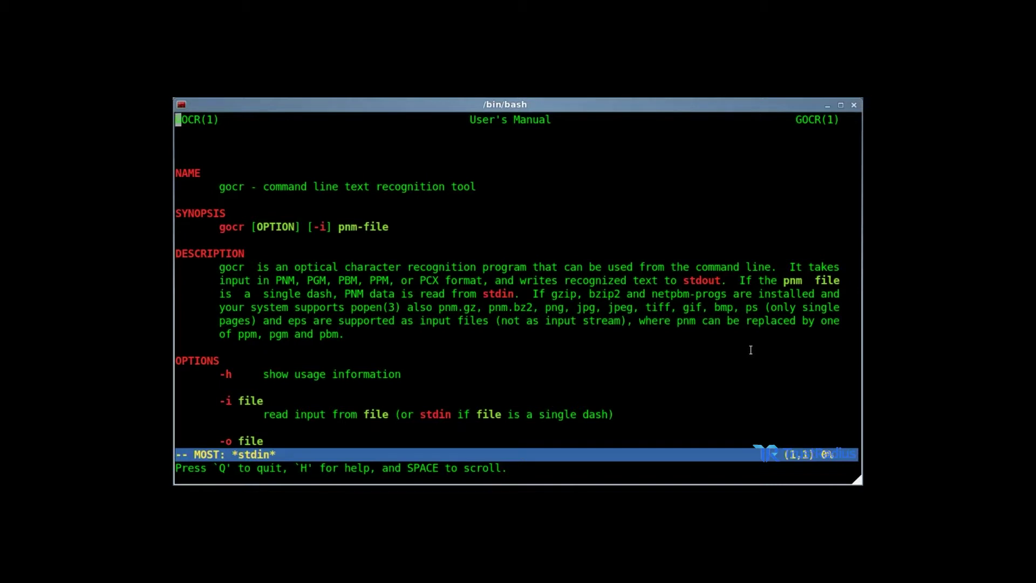
Step: Highlight the synopsis's -i option, then view 1.jpg in ImageMagick display and close it
mouse_move(220, 229)
left_mouse_down()
mouse_move(404, 227)
mouse_move(391, 227)
left_mouse_up()
left_click(234, 227)
left_click_drag(317, 226, 433, 237)
type("qdisplay")
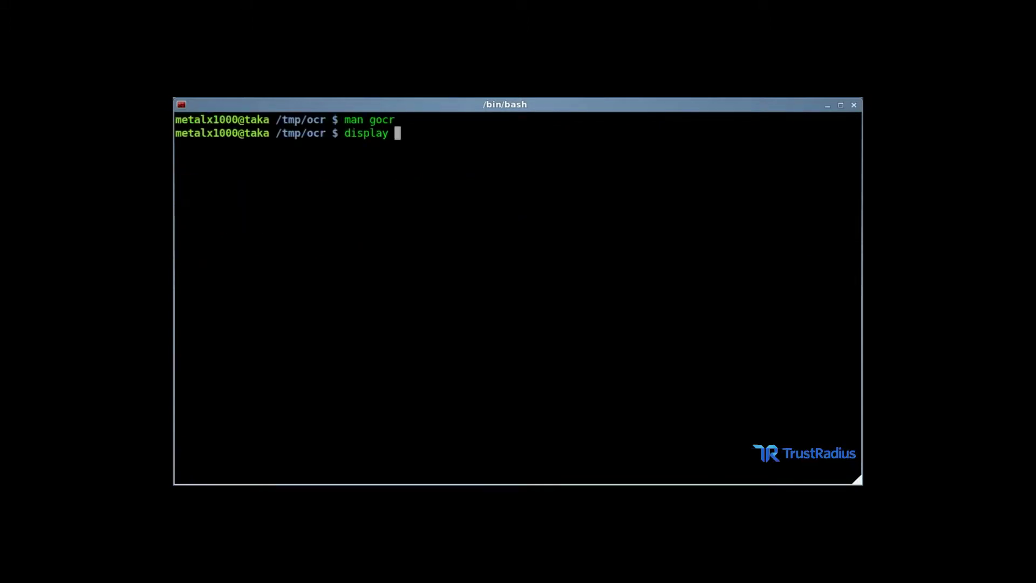
type(" 1.jpg")
key("Return")
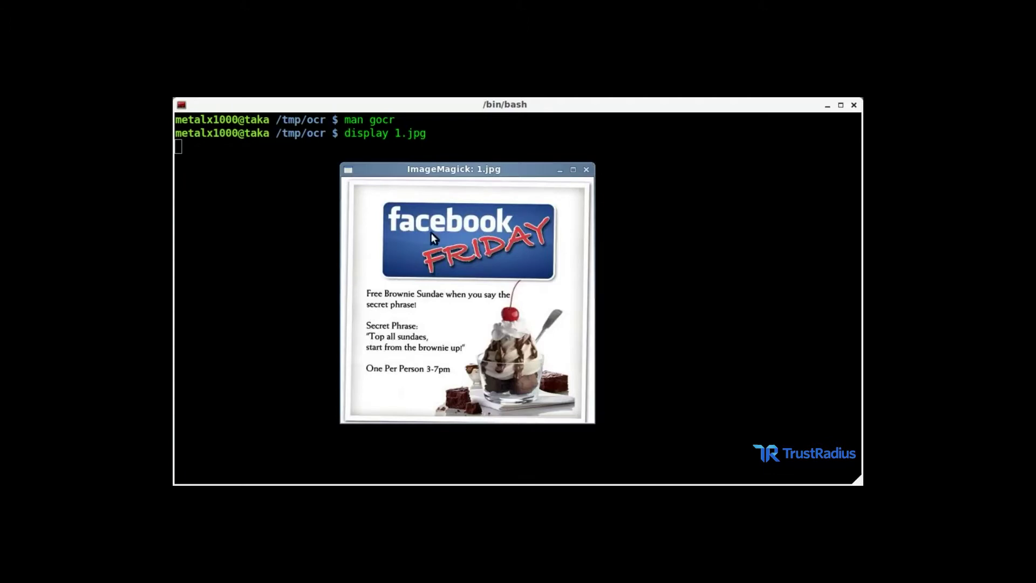
left_click(587, 170)
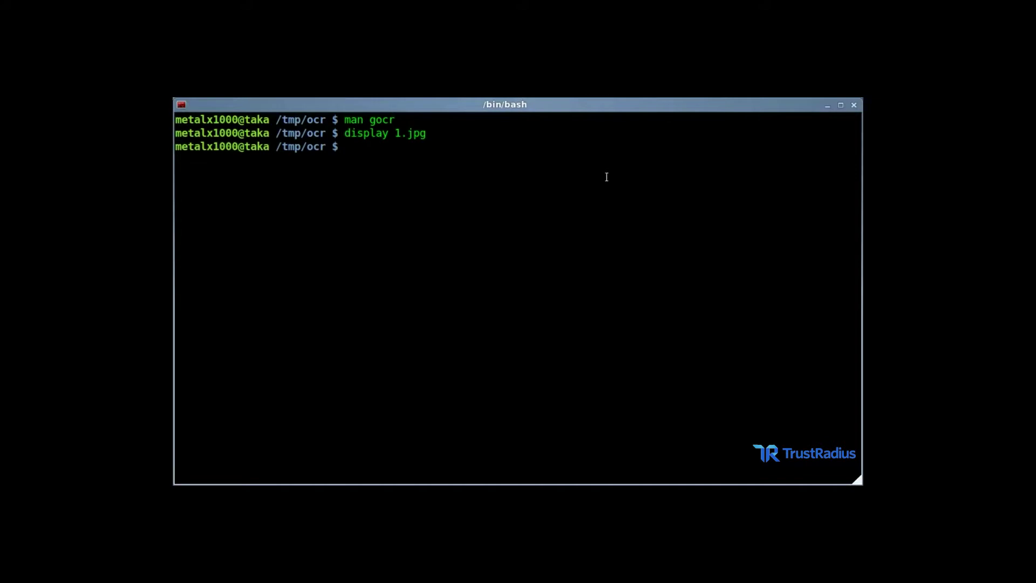
type("gocr ")
type("-i 1.jpg")
Step: Run 'gocr -i 1.jpg' and select the garbled lines it recognized from the flyer
key("Return")
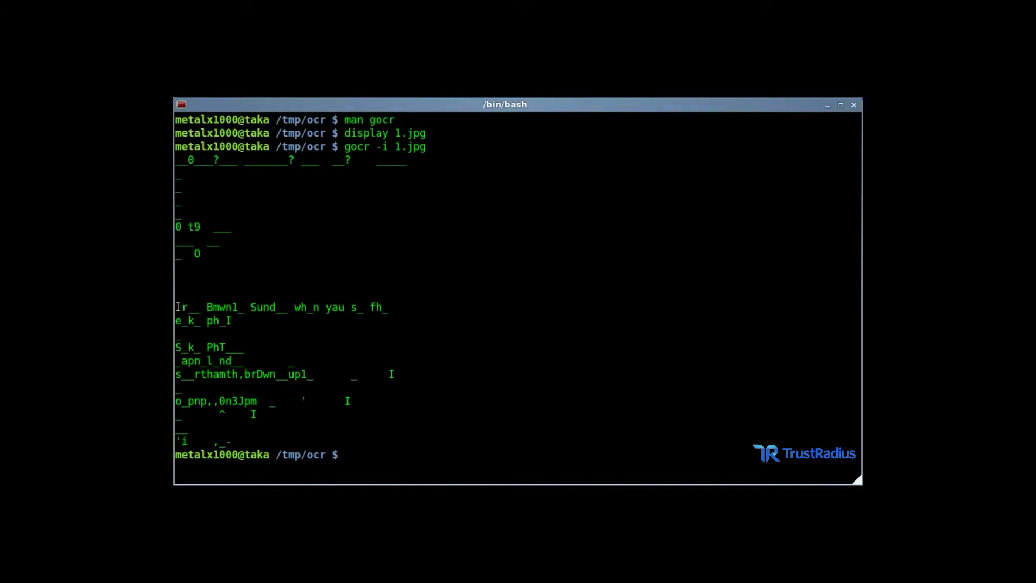
mouse_move(180, 307)
left_mouse_down()
mouse_move(310, 384)
mouse_move(338, 432)
left_mouse_up()
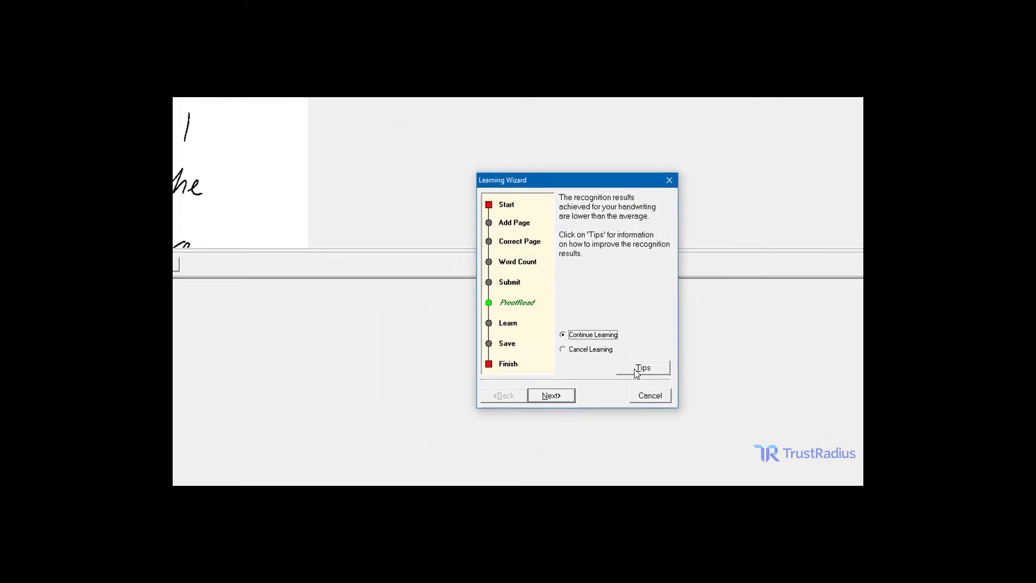
Step: Check the recognition Tips, then advance SimpleOCR's Learning Wizard to proofreading the essay
left_click(642, 368)
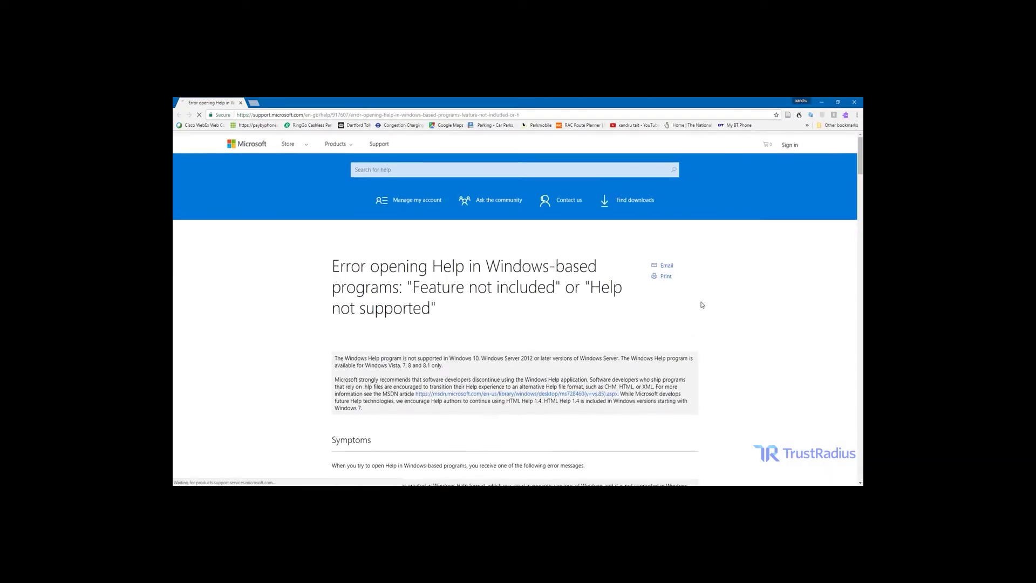
left_click(858, 102)
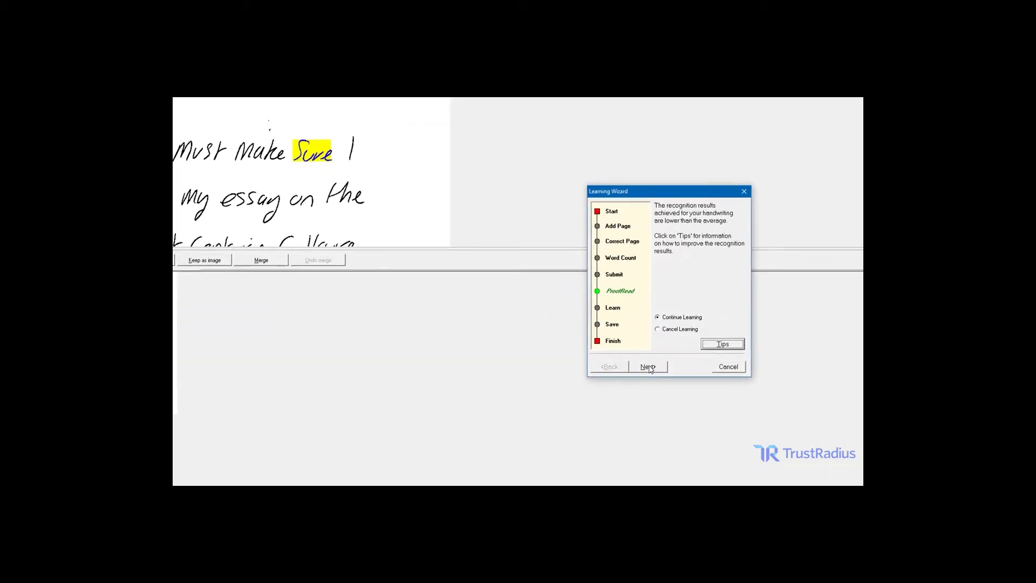
left_click(649, 367)
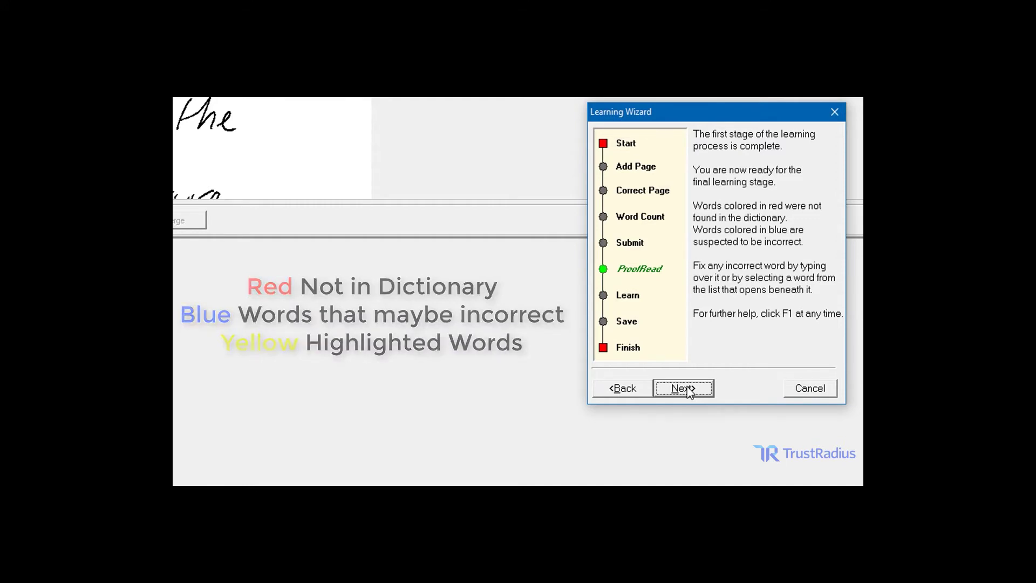
left_click(683, 389)
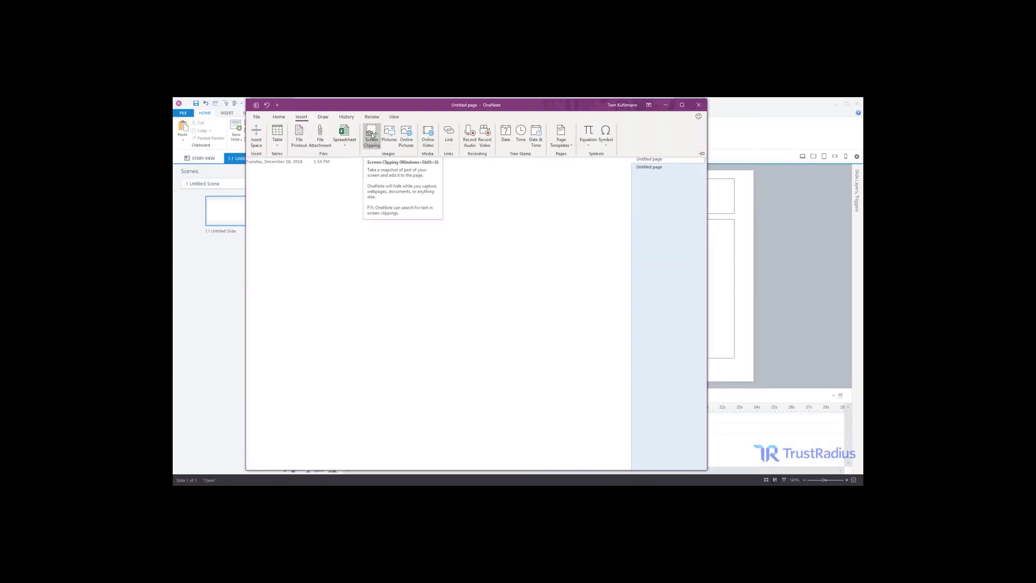
Step: Capture the Instructions Layout slide with OneNote's Screen Clipping
left_click(372, 133)
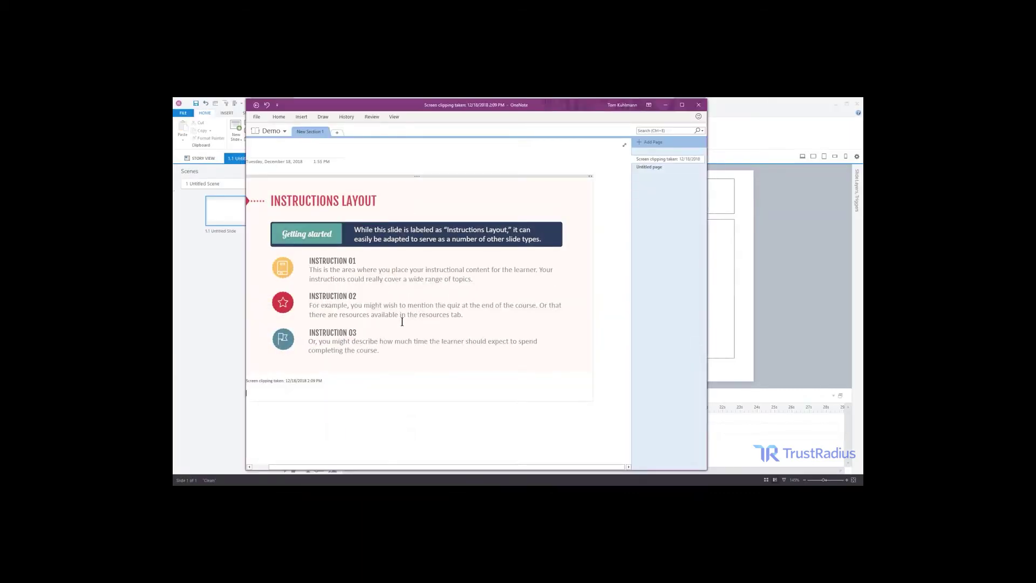
Step: Copy the text recognized in the slide clipping and paste it below the picture
right_click(419, 262)
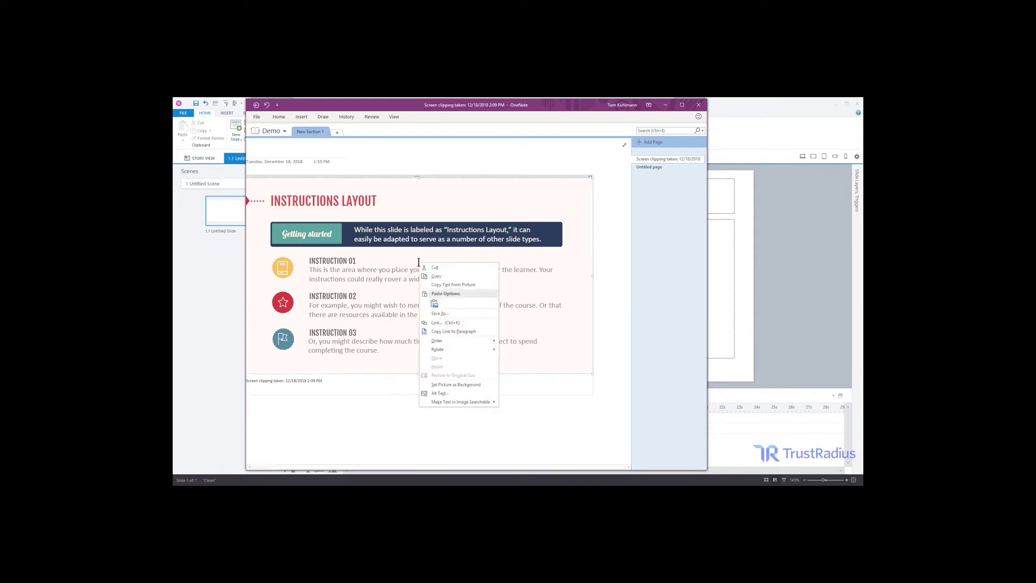
left_click(457, 288)
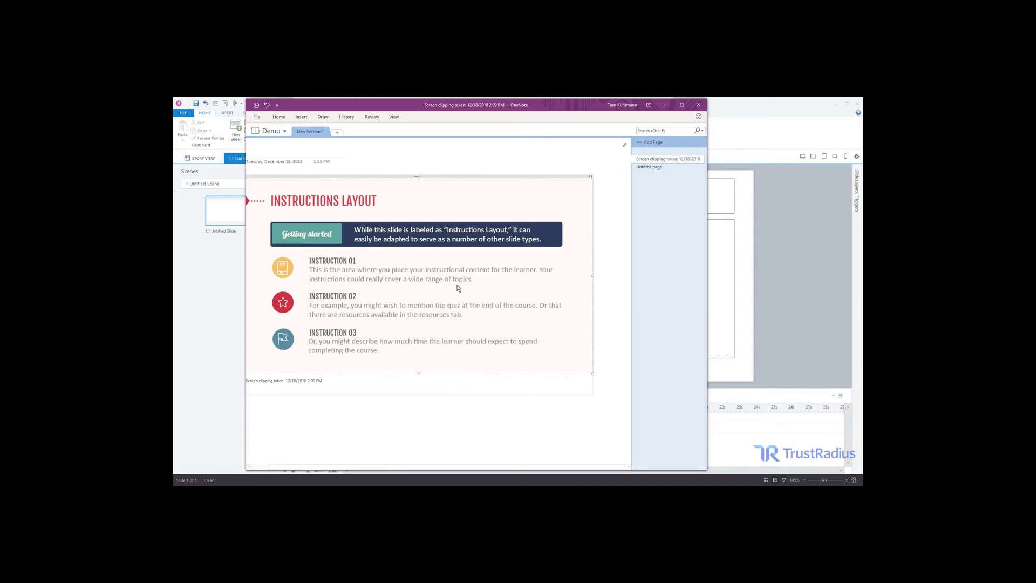
left_click(315, 391)
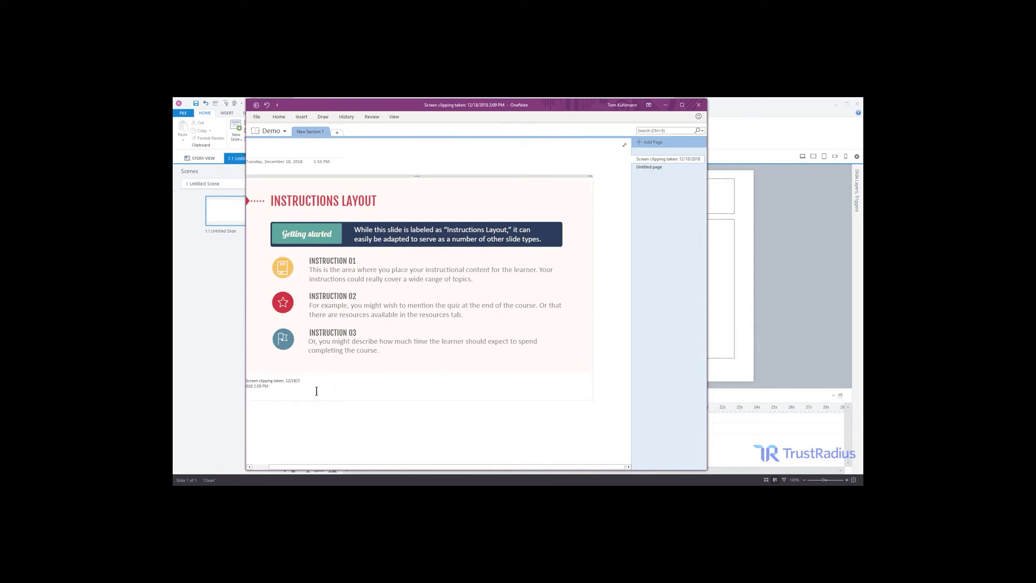
key("ctrl+v")
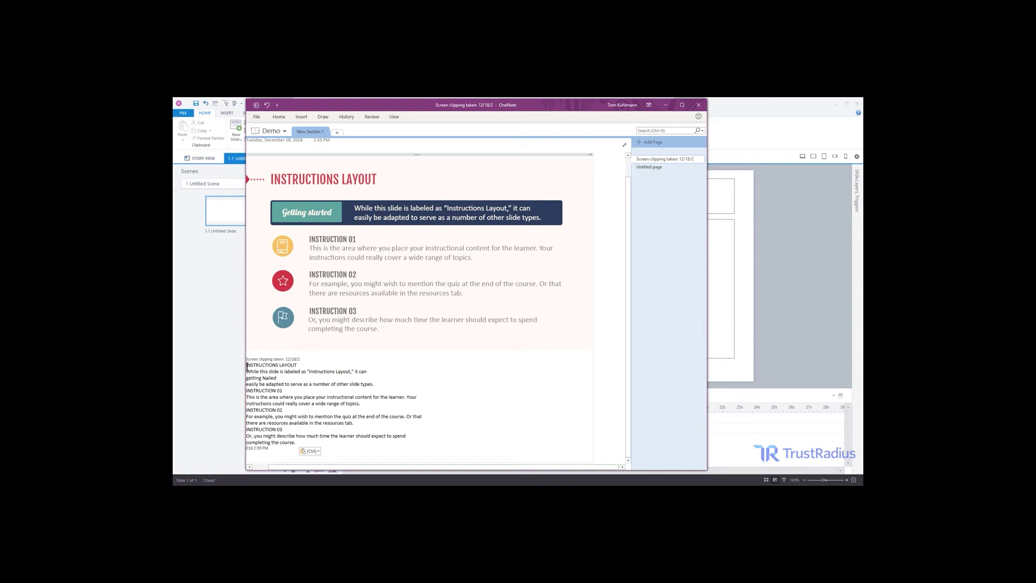
Step: Select the pasted text from INSTRUCTIONS LAYOUT to course, then return to Storyline
left_click_drag(247, 365, 299, 444)
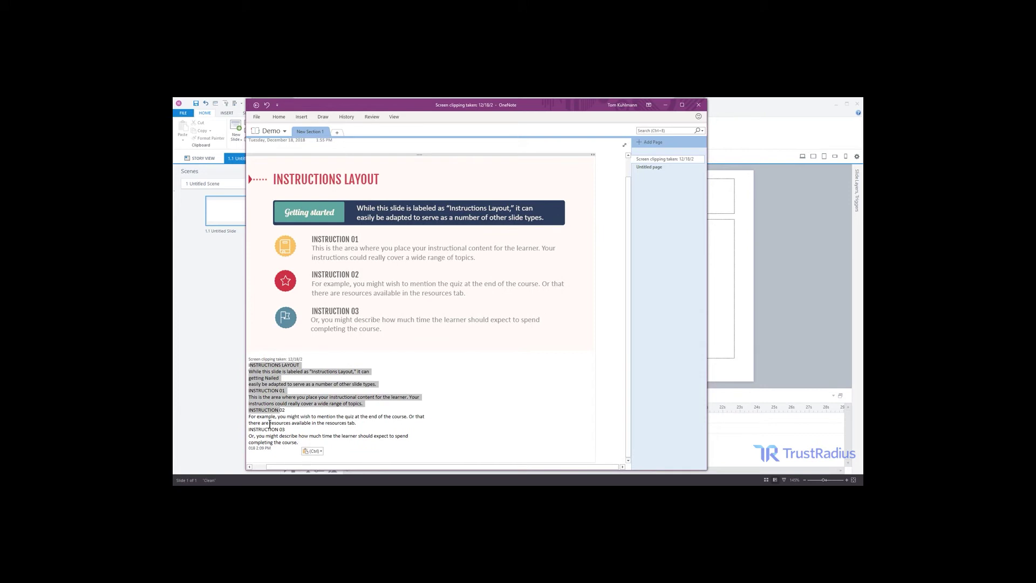
right_click(279, 375)
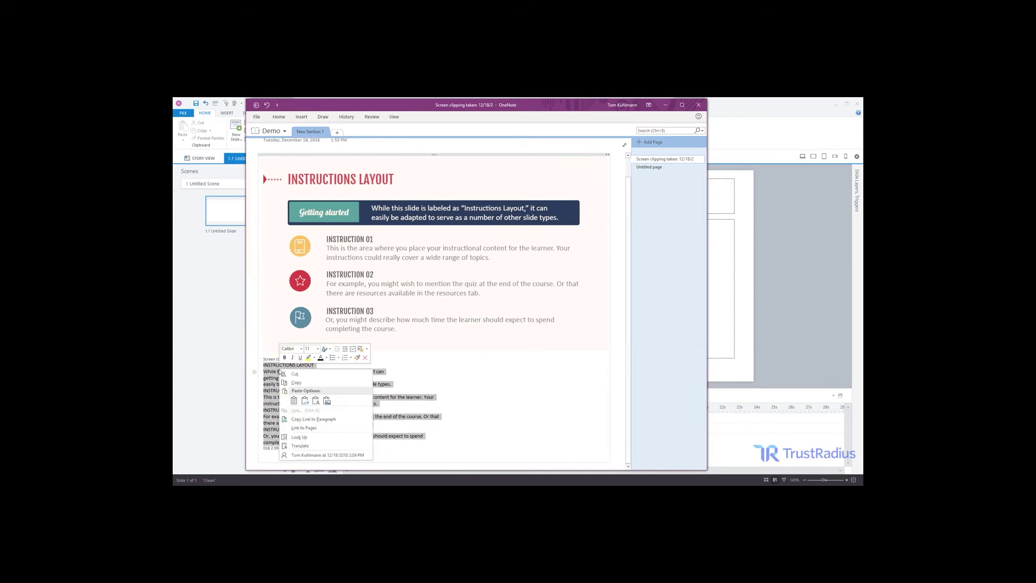
left_click(301, 385)
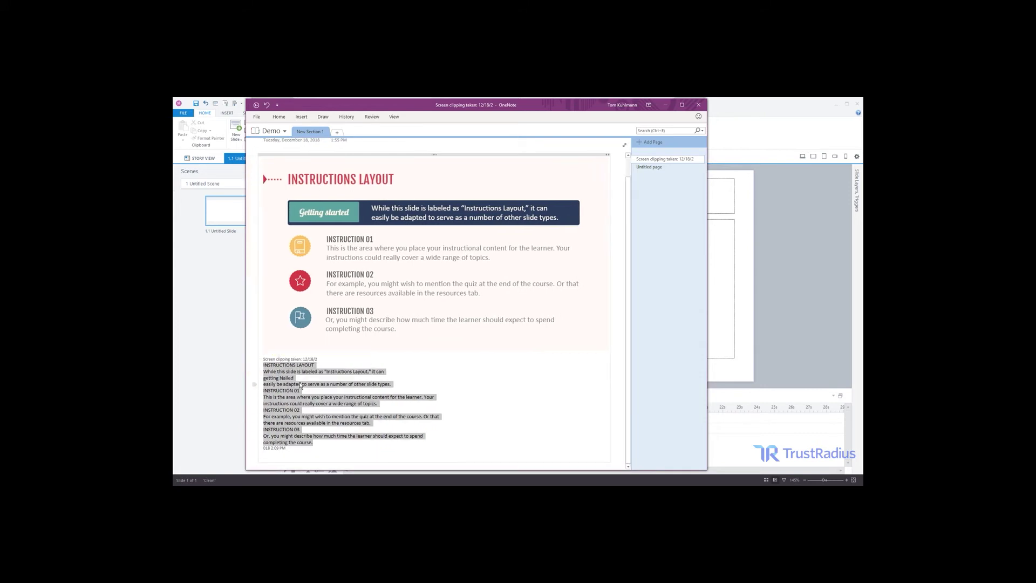
left_click(222, 381)
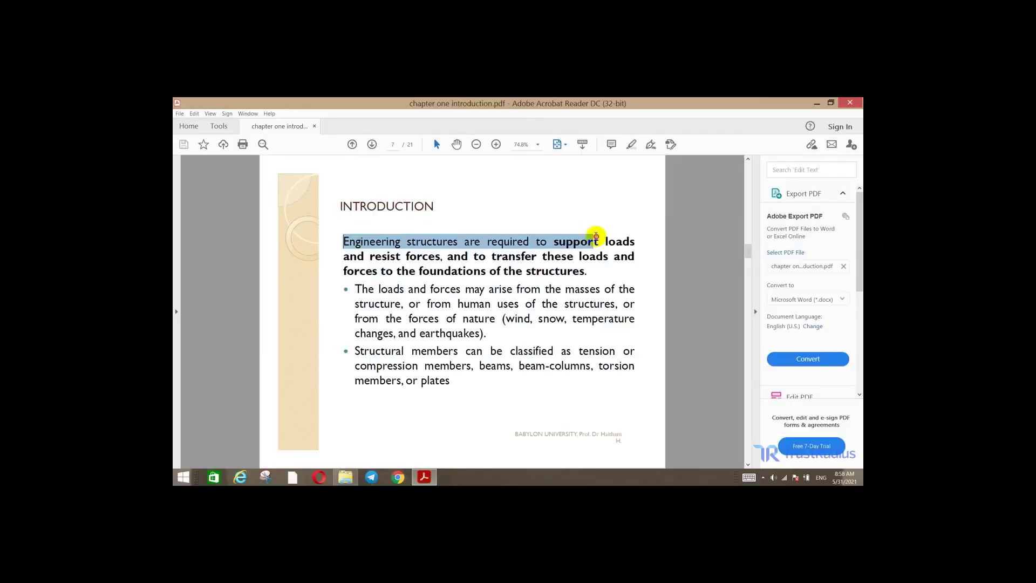
Step: Copy the PDF's three Introduction paragraphs and minimize Acrobat Reader
left_click_drag(595, 232, 638, 359)
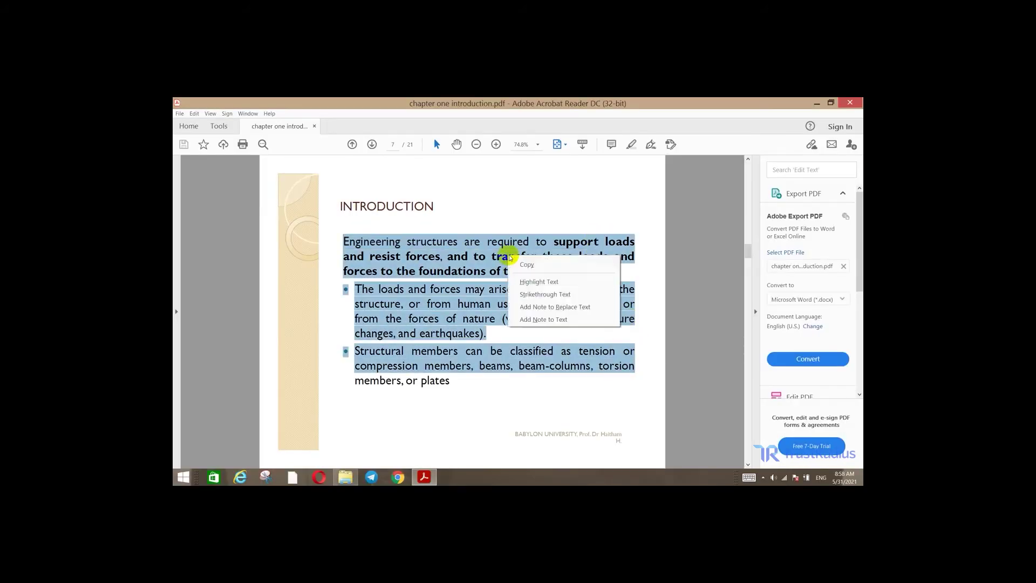
left_click(531, 265)
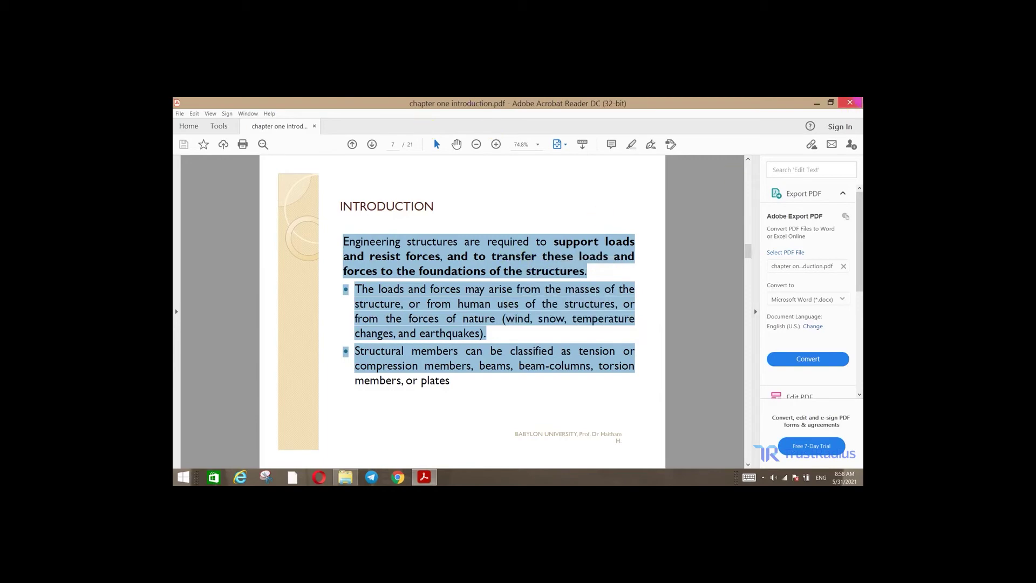
left_click(816, 104)
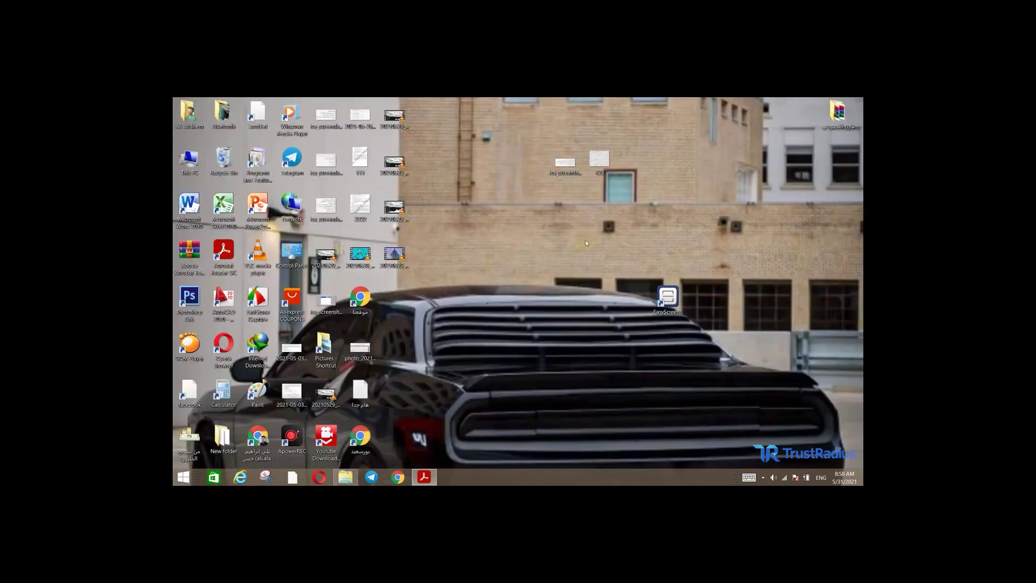
Step: Open image 123, OCR its German blind text, and close the Error 999 result
left_click(602, 166)
double_click(604, 164)
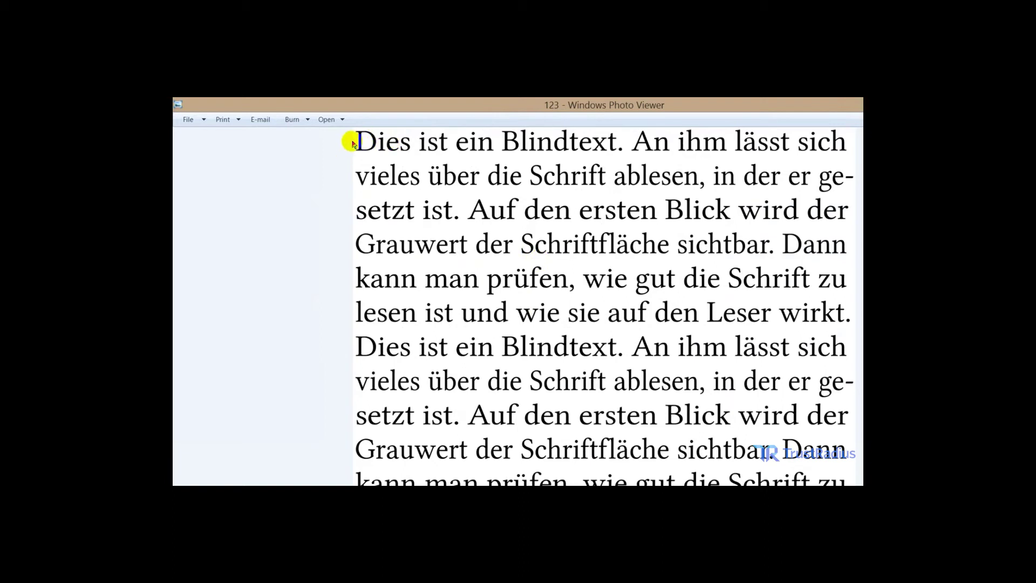
mouse_move(357, 128)
left_mouse_down()
mouse_move(800, 213)
mouse_move(849, 238)
mouse_move(854, 330)
left_mouse_up()
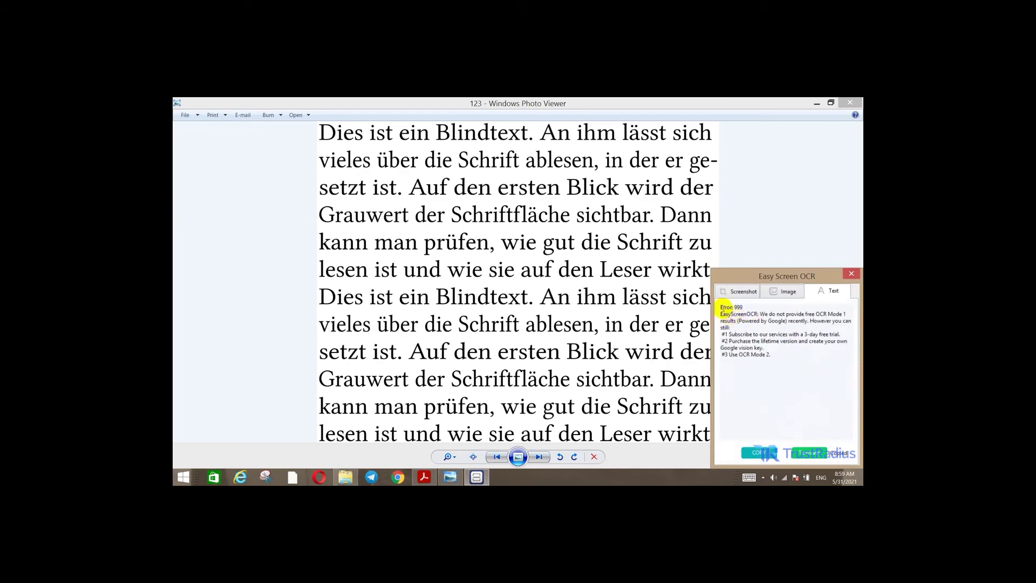
left_click(623, 255)
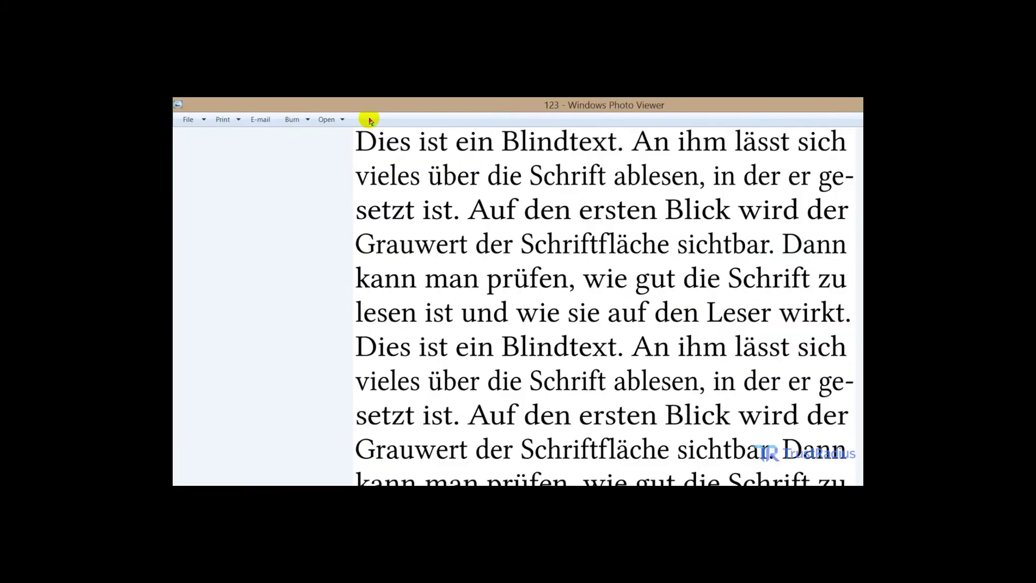
left_click_drag(354, 130, 855, 329)
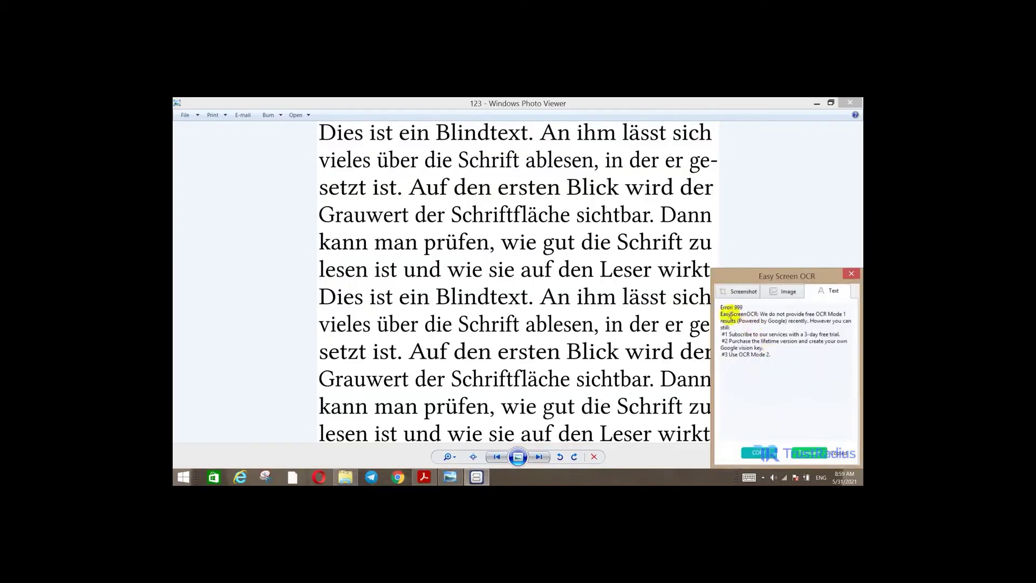
left_click(854, 273)
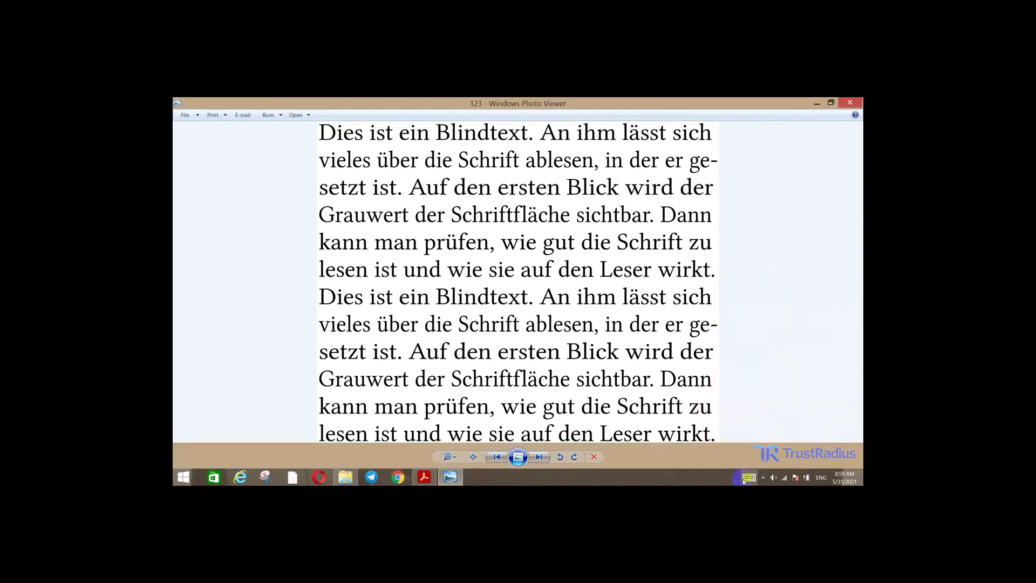
Step: Confirm Mode 2 with English in Easy Screen OCR preferences, then recapture the first paragraph
left_click(763, 478)
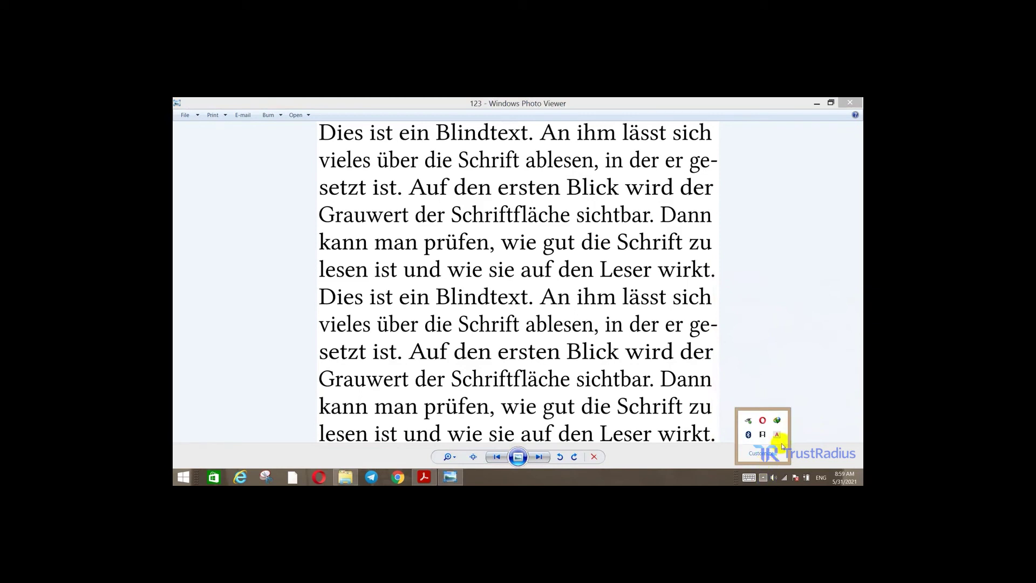
right_click(776, 438)
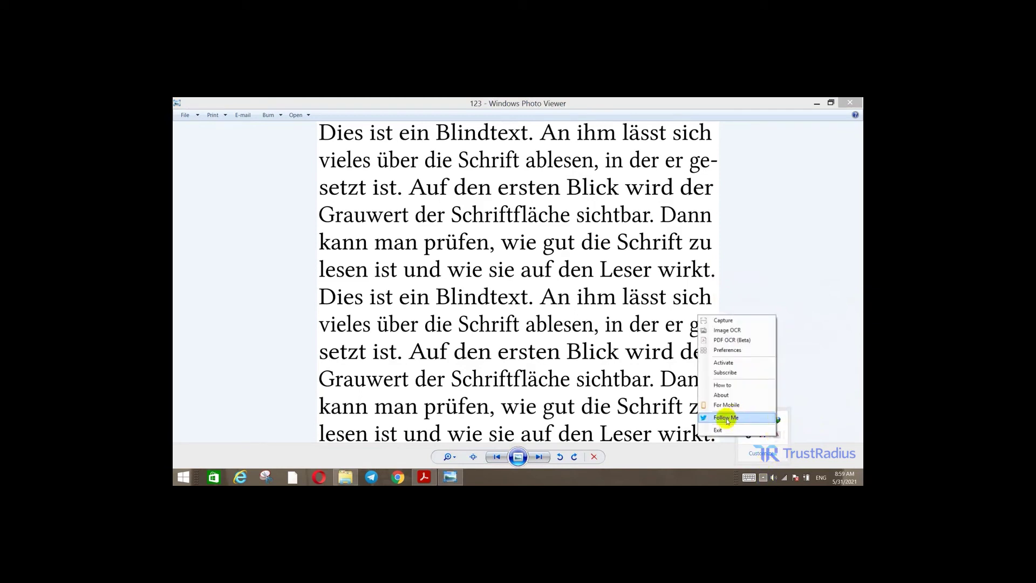
left_click(726, 351)
left_click(551, 227)
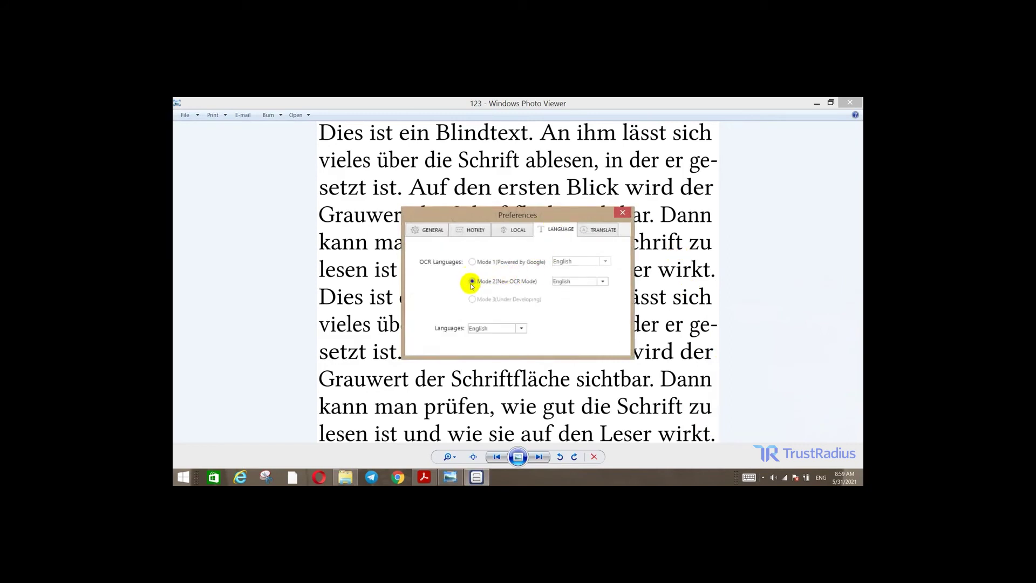
left_click(624, 212)
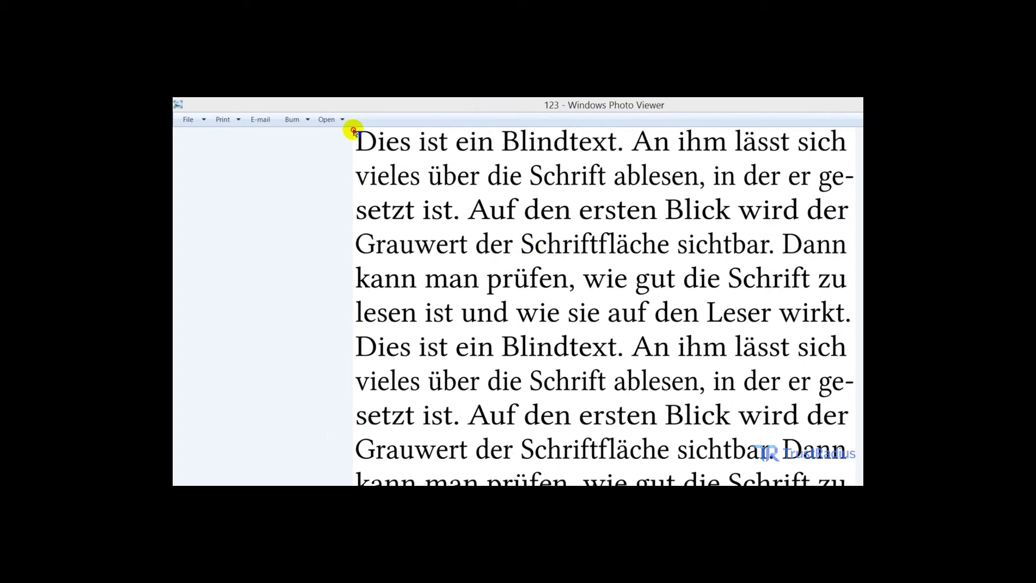
left_click_drag(354, 131, 852, 337)
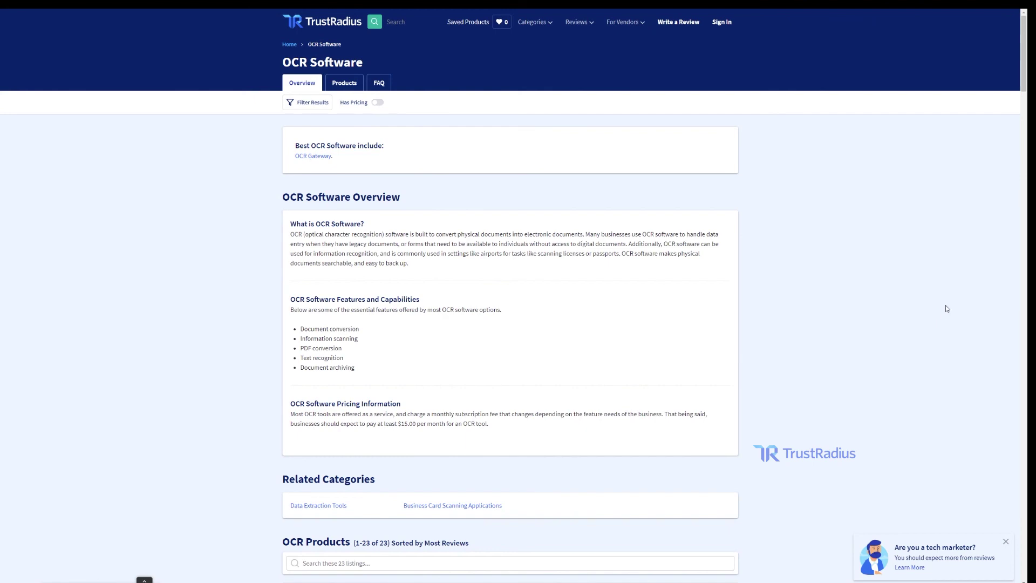
scroll(946, 309, "down", 1)
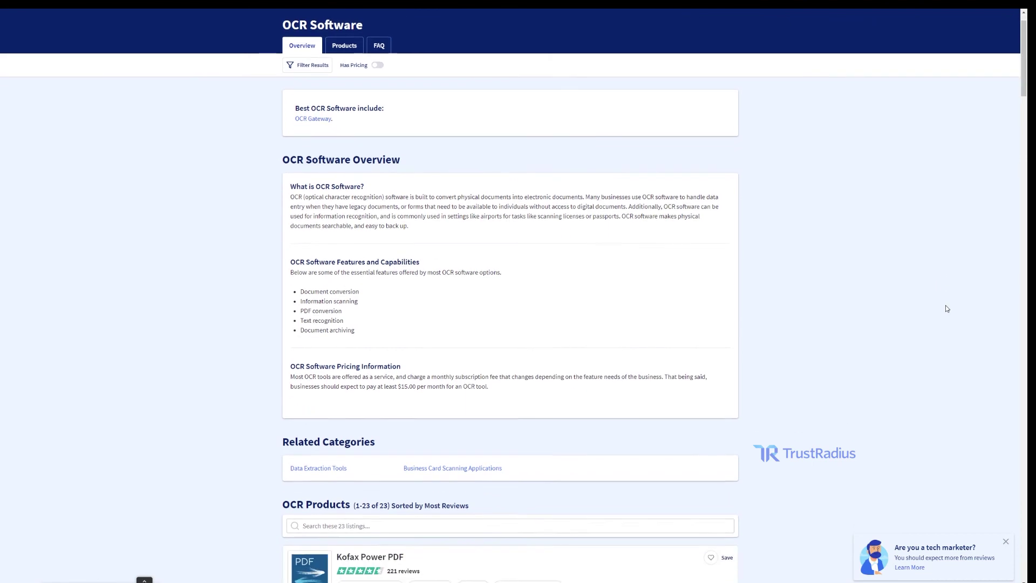
scroll(946, 309, "down", 1)
scroll(947, 308, "down", 1)
scroll(947, 308, "down", 2)
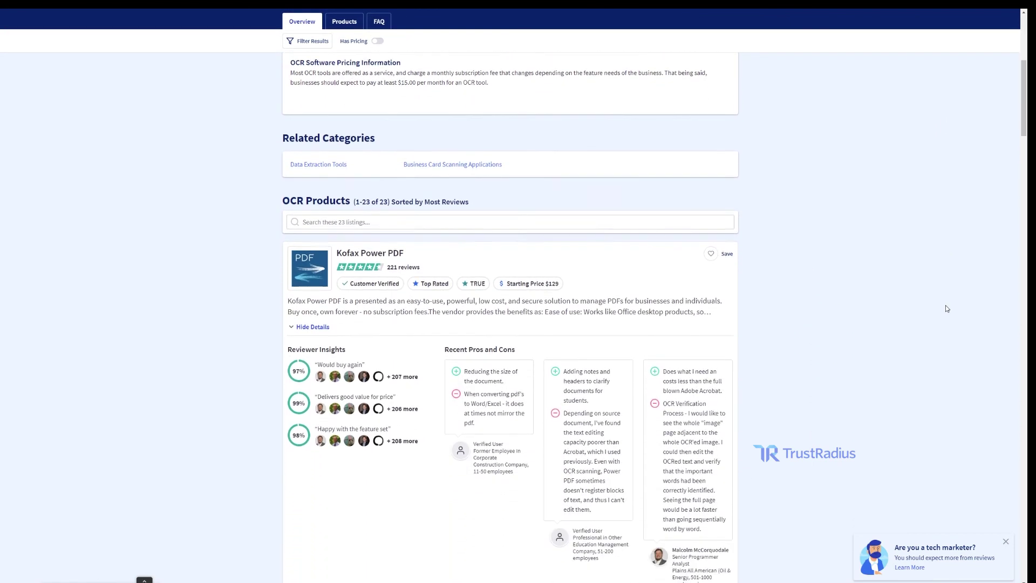
scroll(946, 309, "down", 1)
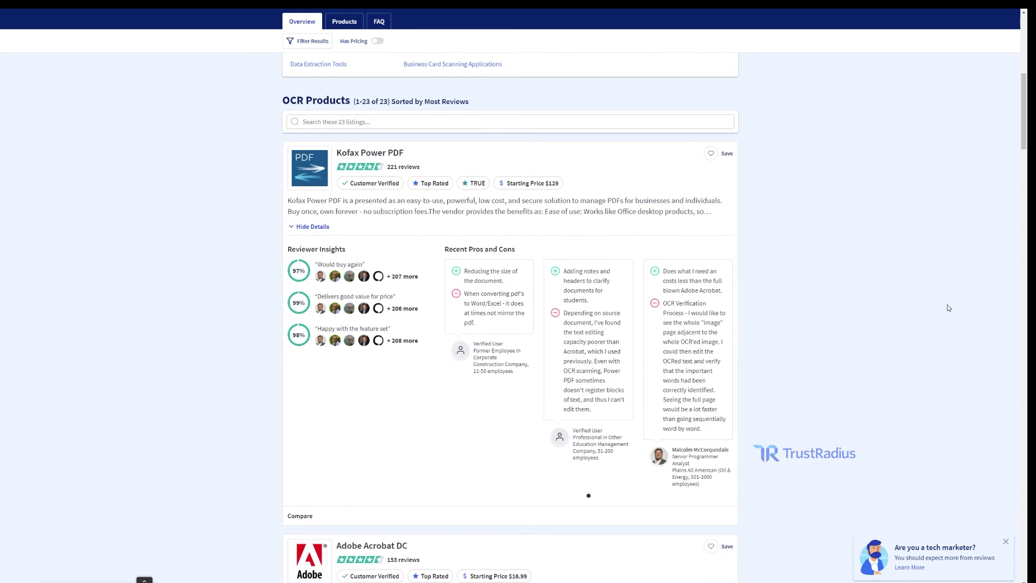
scroll(948, 307, "down", 1)
scroll(948, 307, "down", 1)
scroll(948, 307, "down", 1)
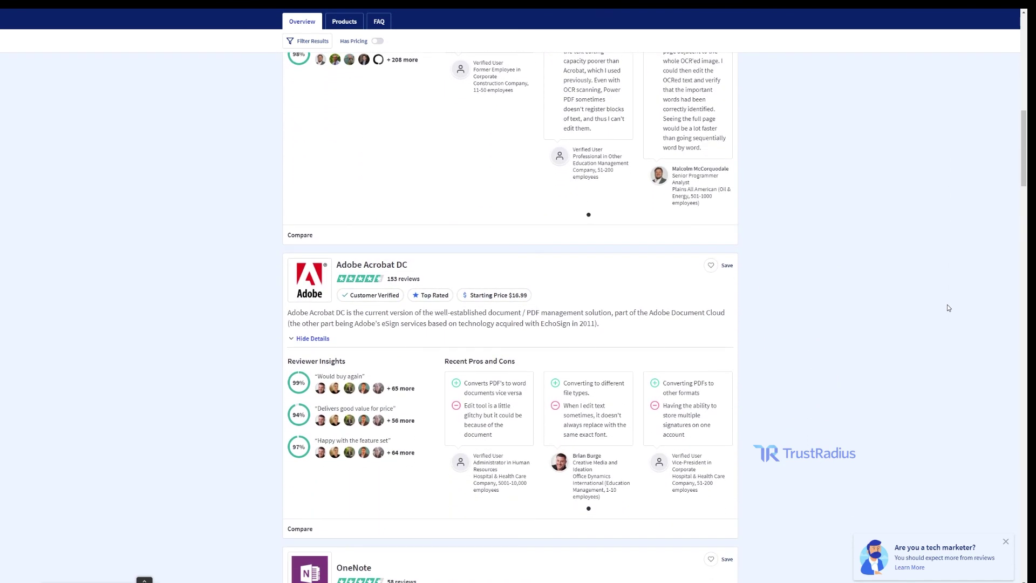
scroll(948, 308, "down", 2)
scroll(947, 308, "down", 1)
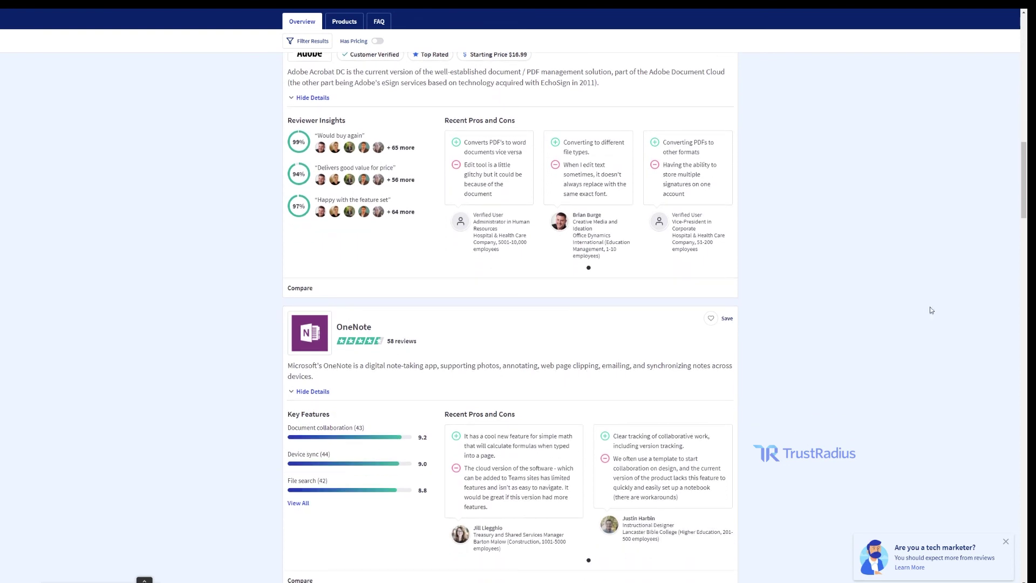
Step: Open OneNote's reviews page from the TrustRadius OCR Software list
left_click(367, 331)
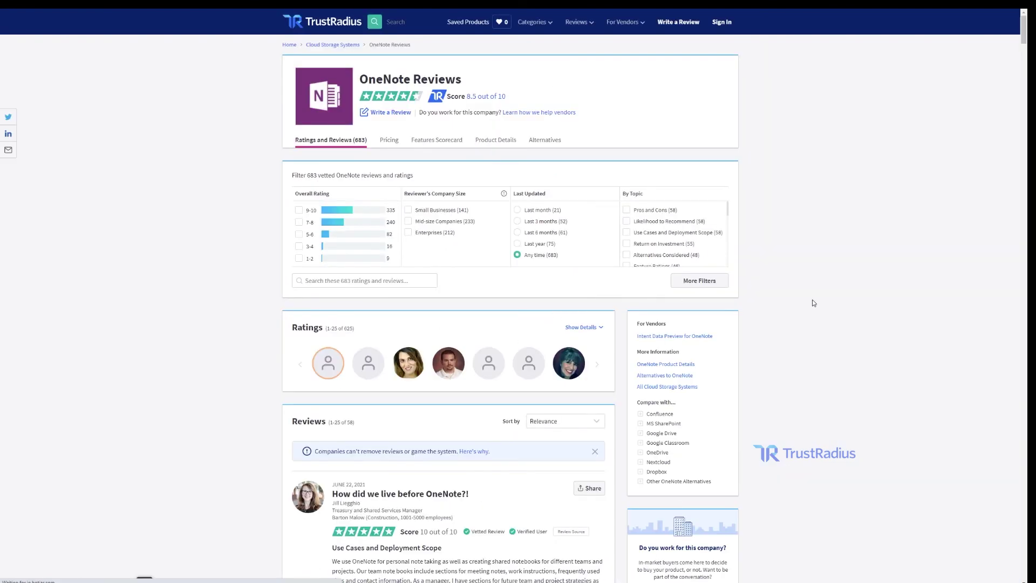
scroll(850, 306, "down", 1)
scroll(849, 305, "down", 1)
scroll(849, 306, "down", 1)
scroll(849, 308, "down", 1)
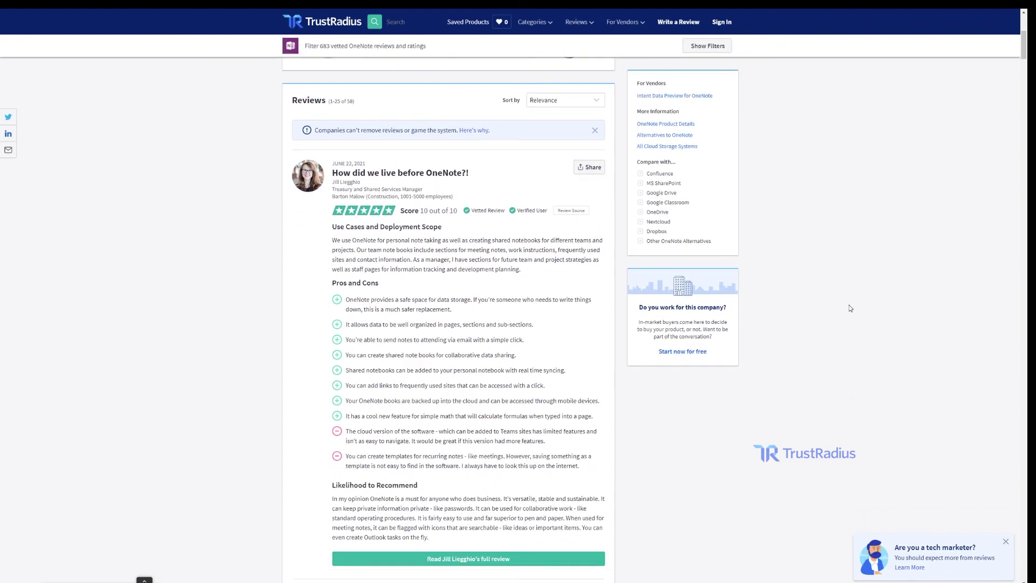